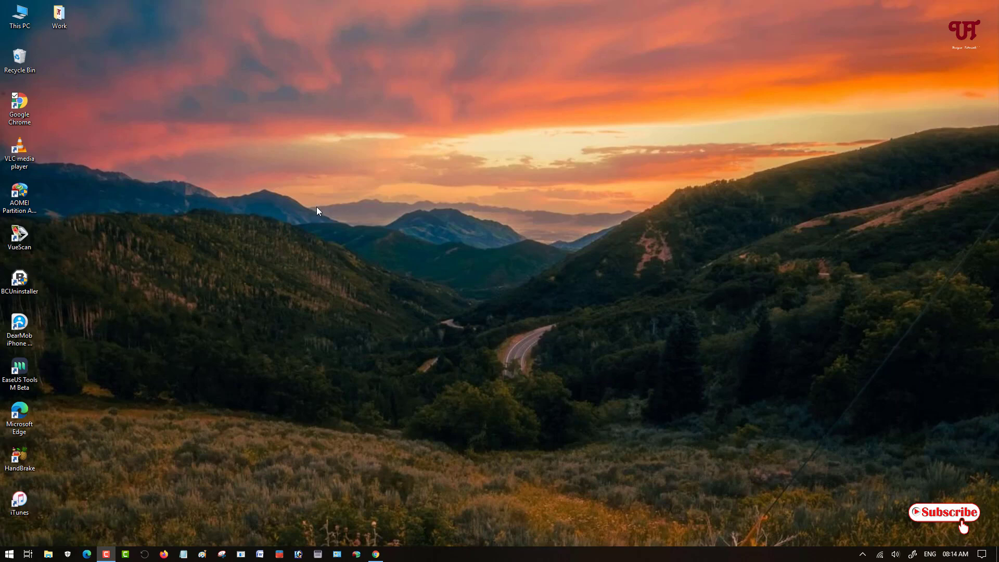
Open This PC and then the Downloads folder, positioning the window on the desktop.
double_click(20, 21)
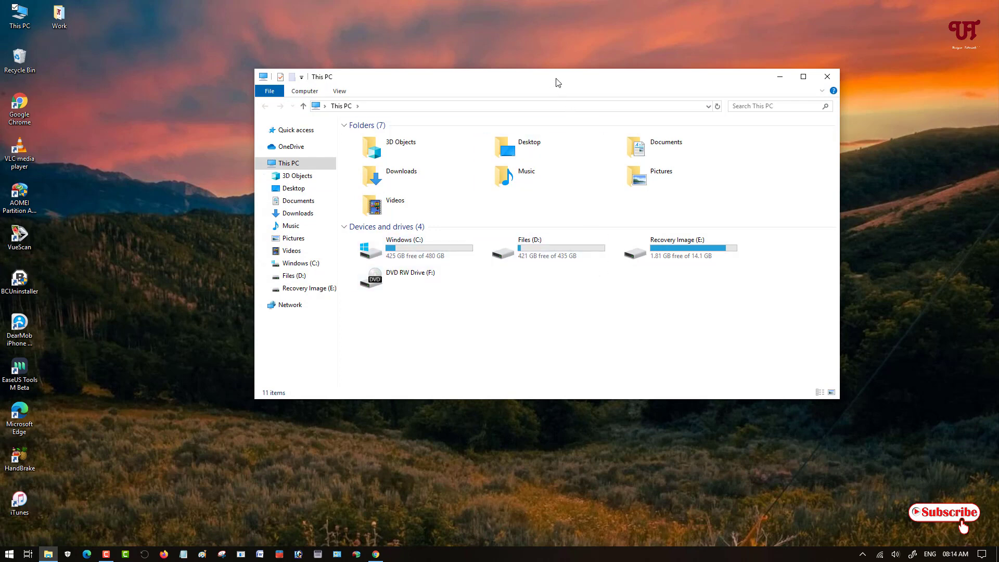
drag(558, 82, 450, 118)
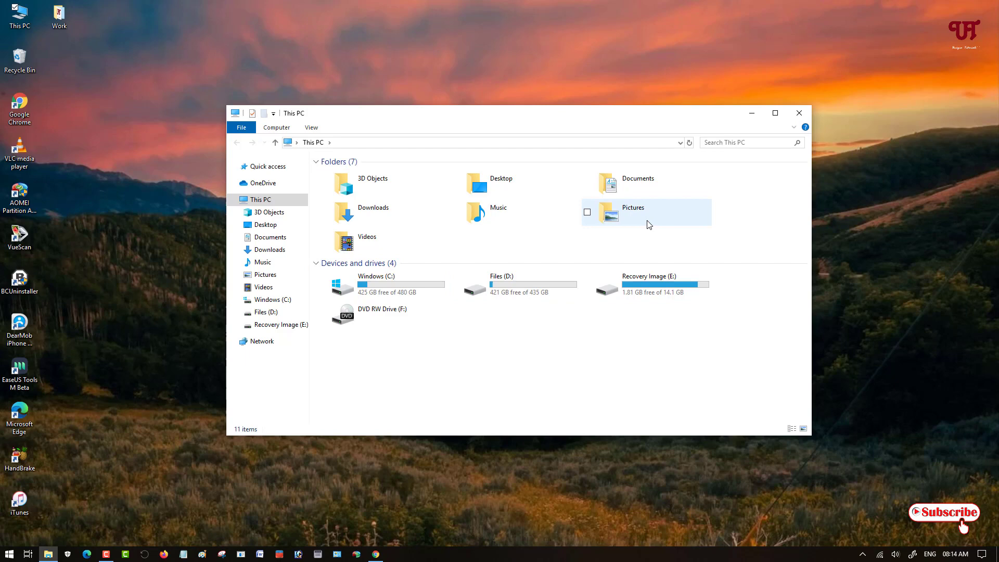
double_click(403, 220)
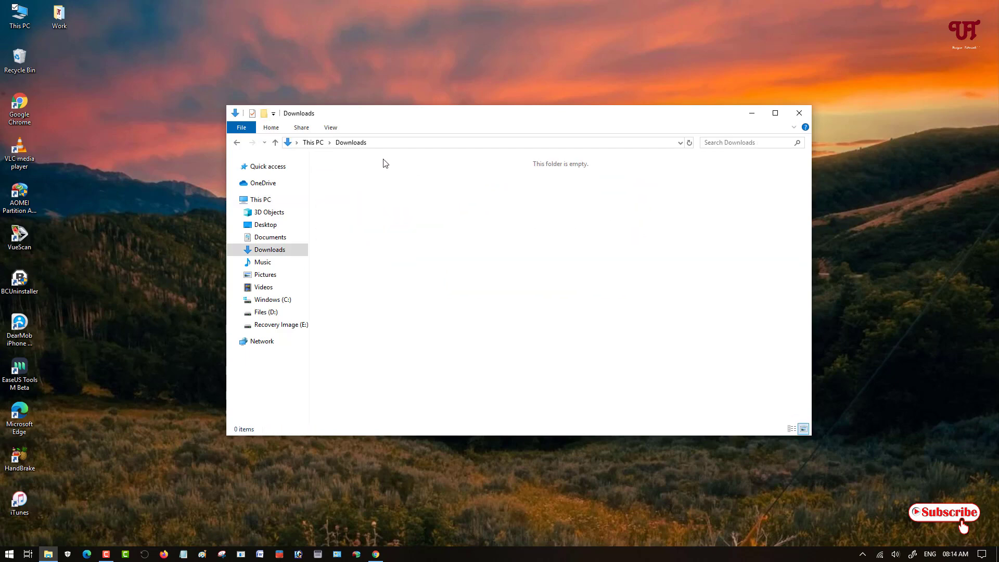
mouse_move(415, 115)
mouse_down()
mouse_move(488, 117)
mouse_move(426, 115)
mouse_up()
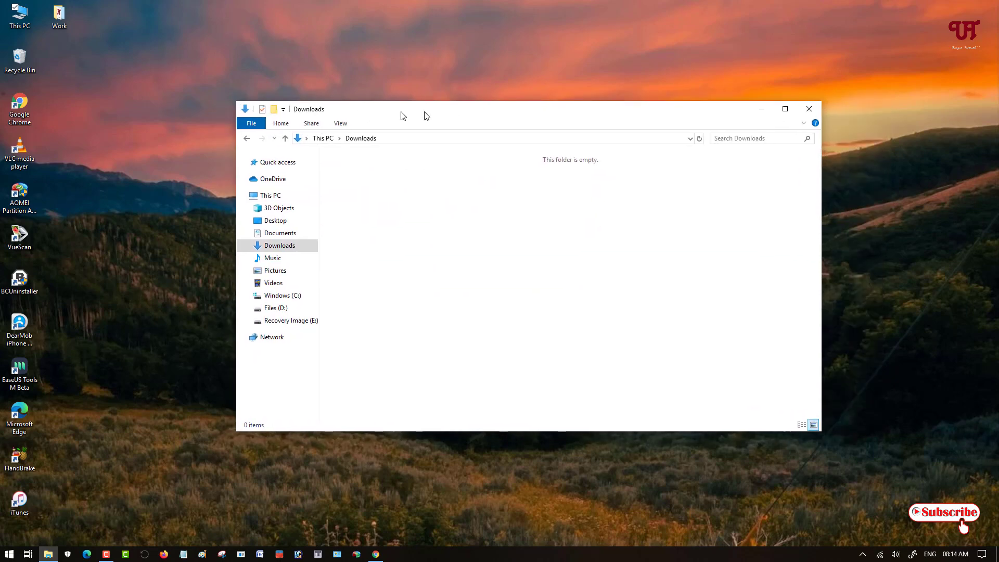
Open a second This PC window and arrange it alongside the Downloads window.
double_click(17, 25)
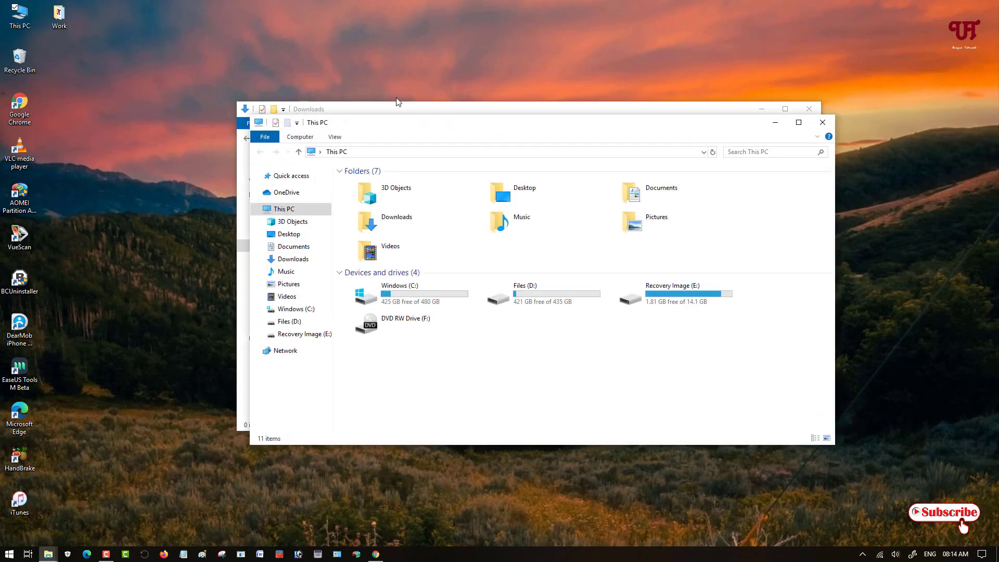
drag(408, 110, 470, 168)
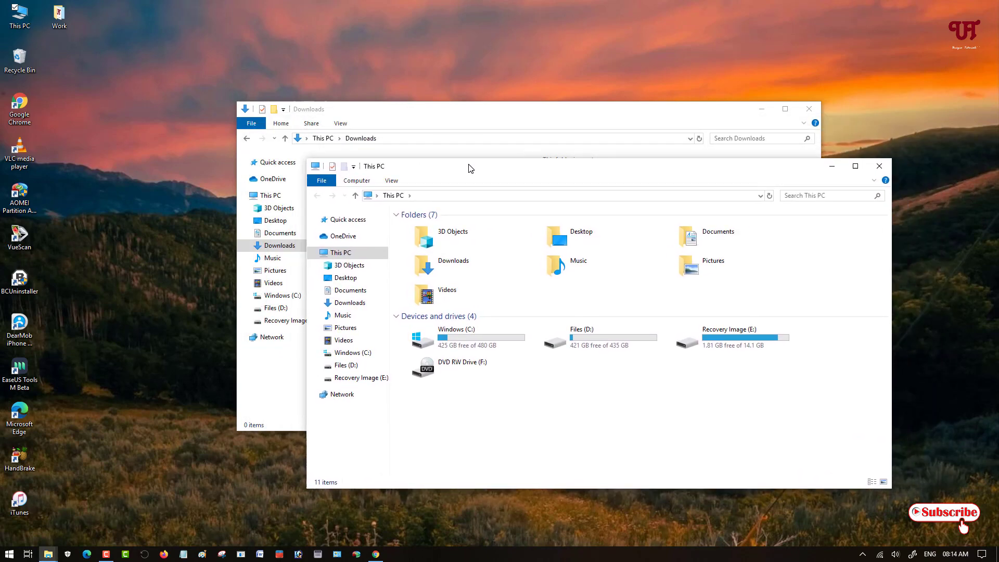
drag(495, 116, 385, 111)
drag(725, 173, 650, 147)
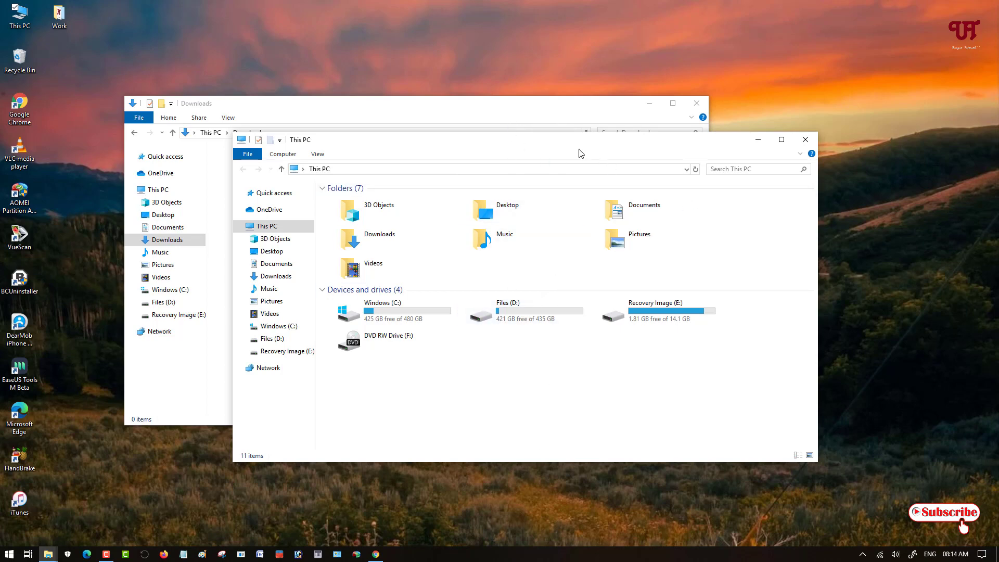
drag(570, 145, 586, 169)
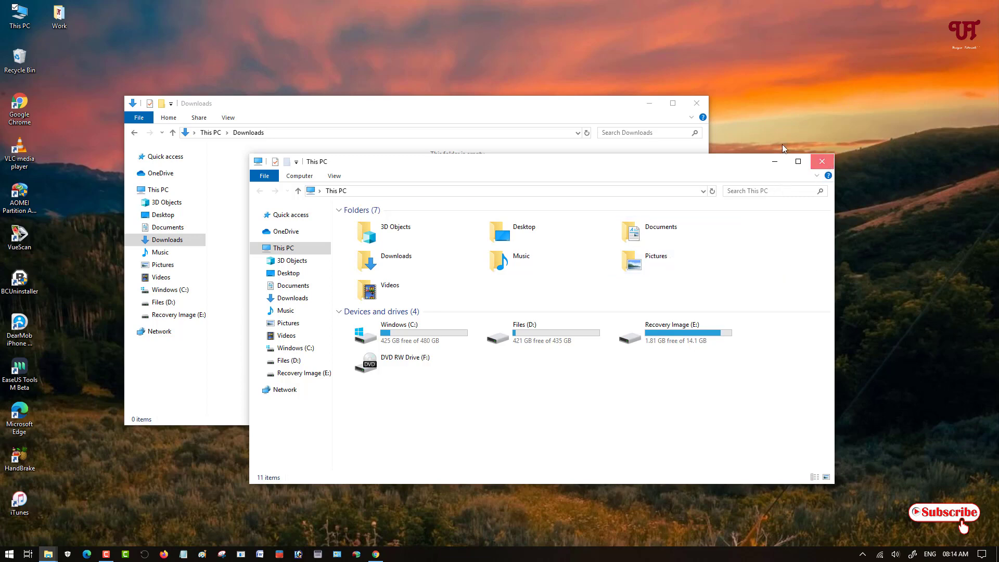
Close both Explorer windows and open the Explorer Commander - WinTools.Info Google result.
click(822, 162)
click(698, 104)
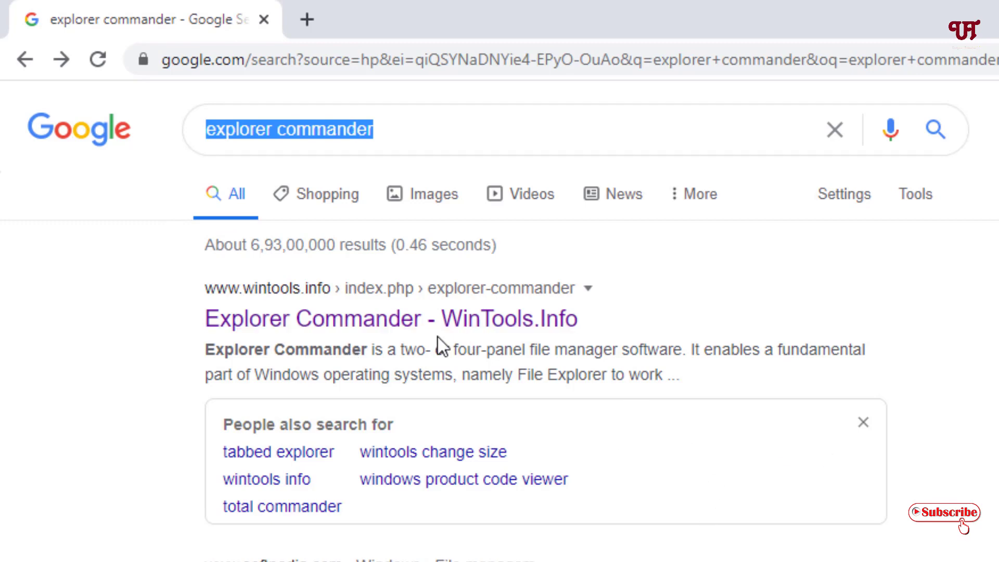
click(363, 330)
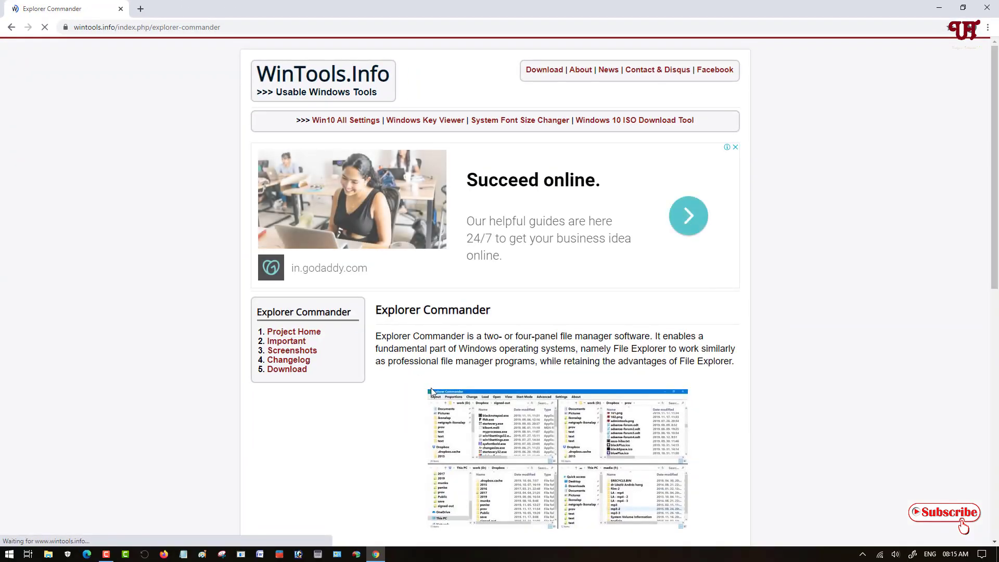
Scroll down the WinTools.info page and download expcommander.exe.
scroll(364, 339, down, 3)
scroll(431, 394, down, 1)
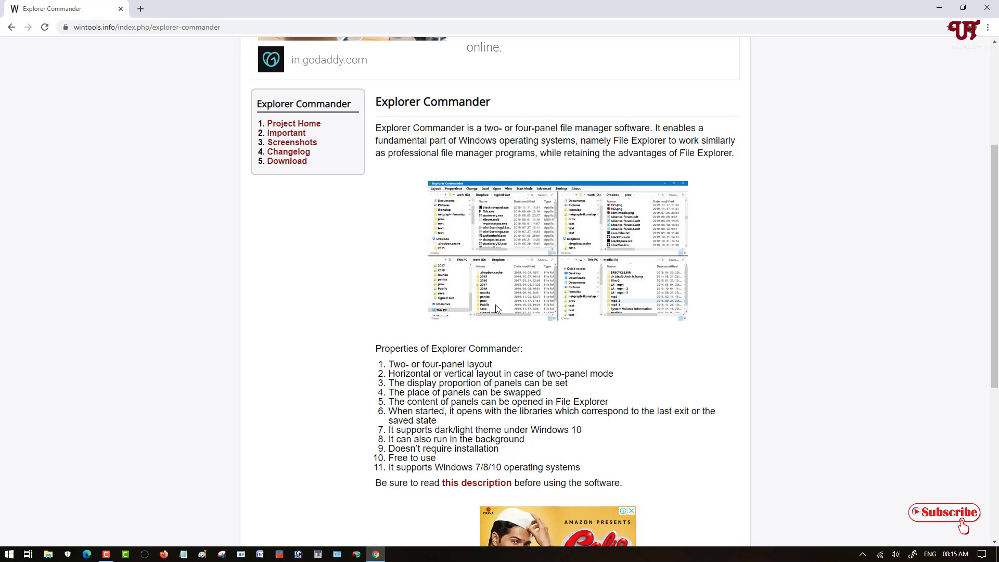
scroll(558, 359, down, 5)
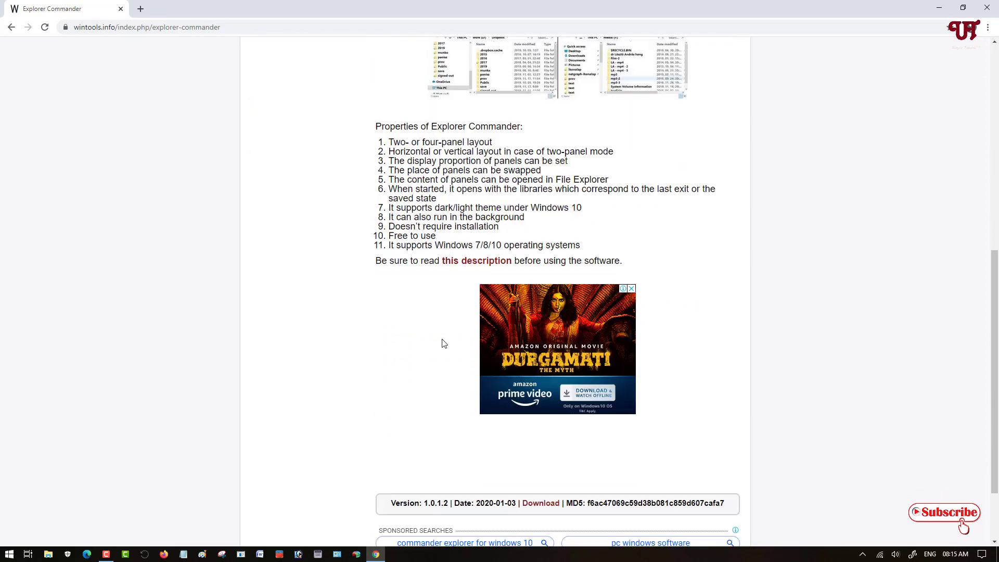
scroll(441, 346, down, 1)
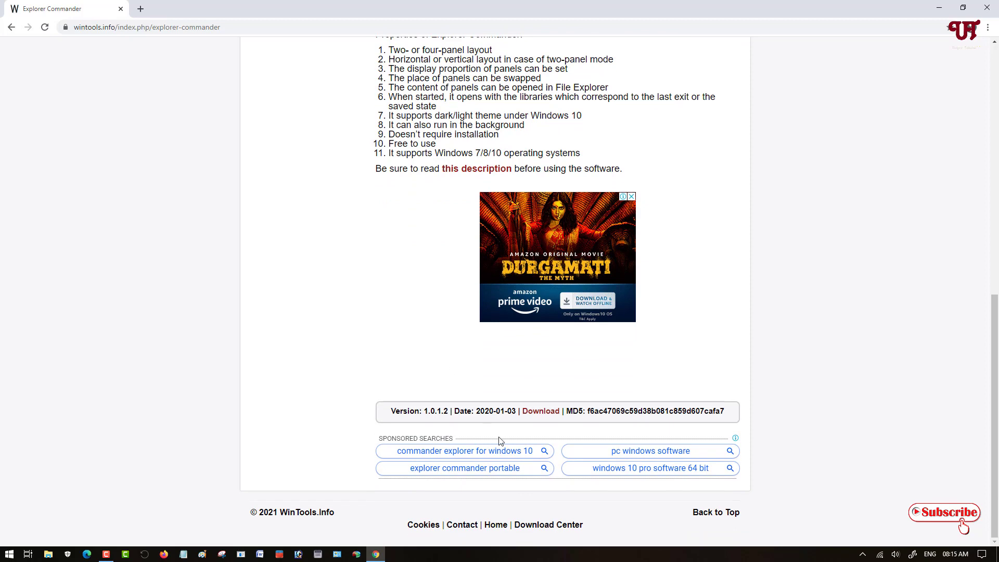
click(536, 411)
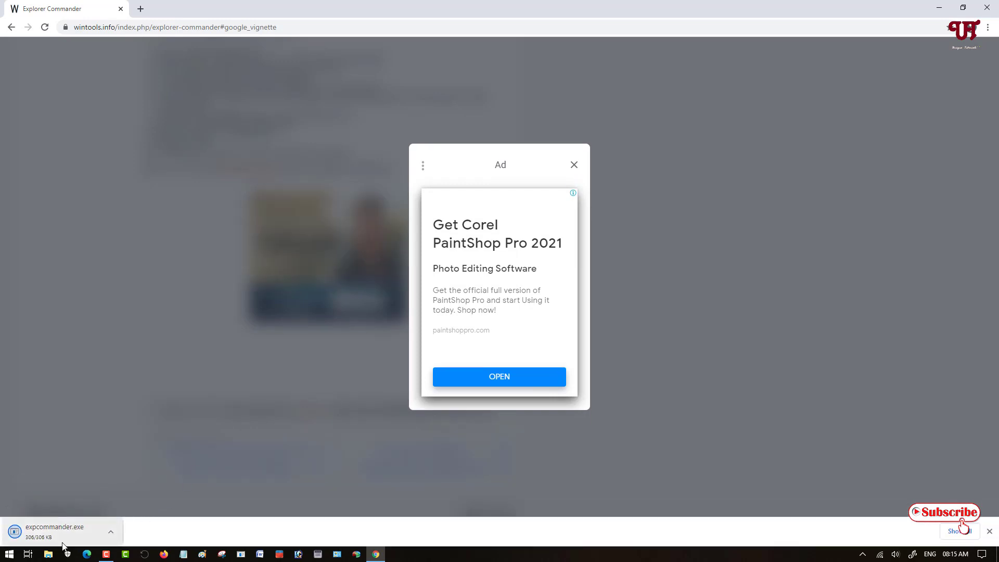
Show the downloaded expcommander.exe in its Downloads folder.
click(69, 542)
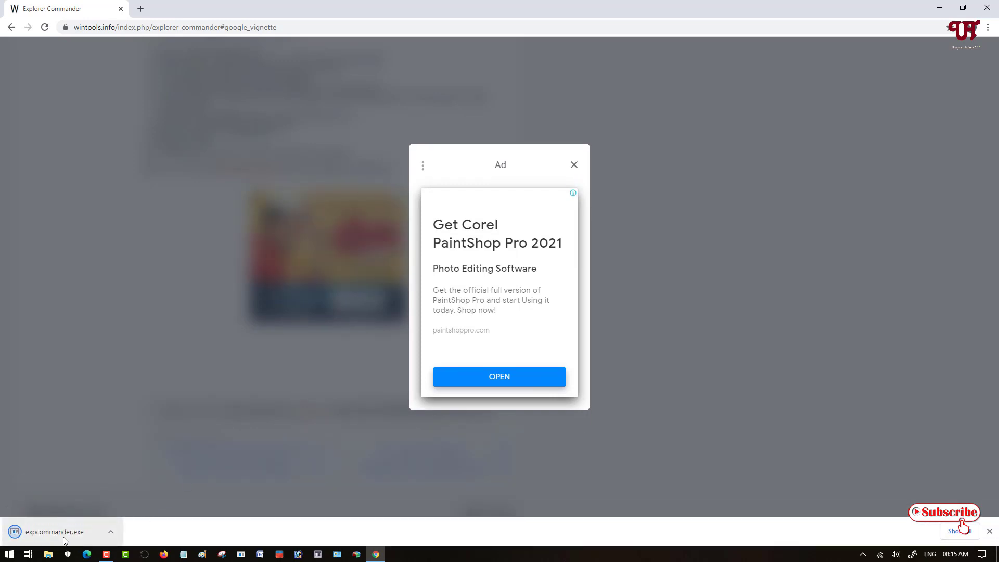
click(112, 536)
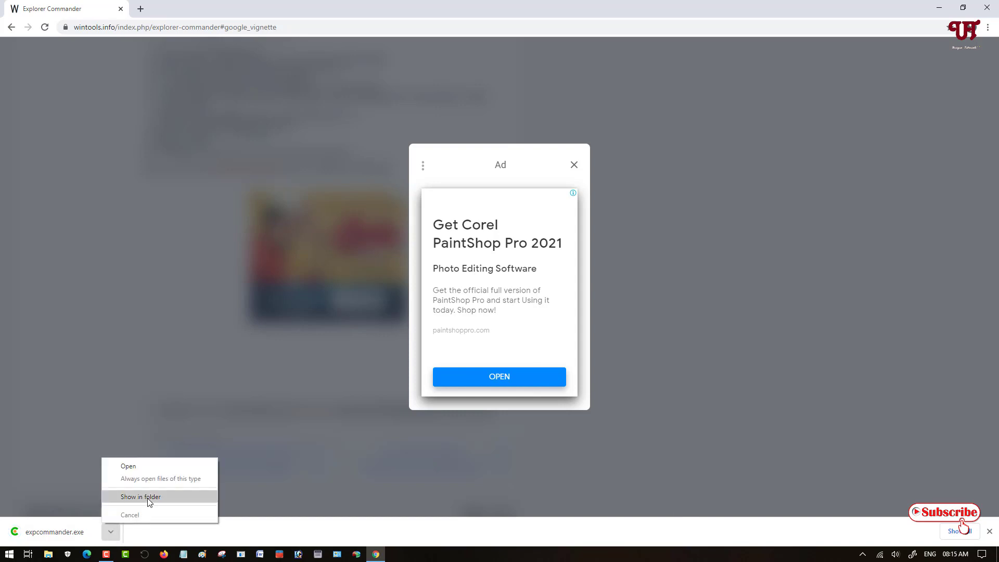
click(150, 498)
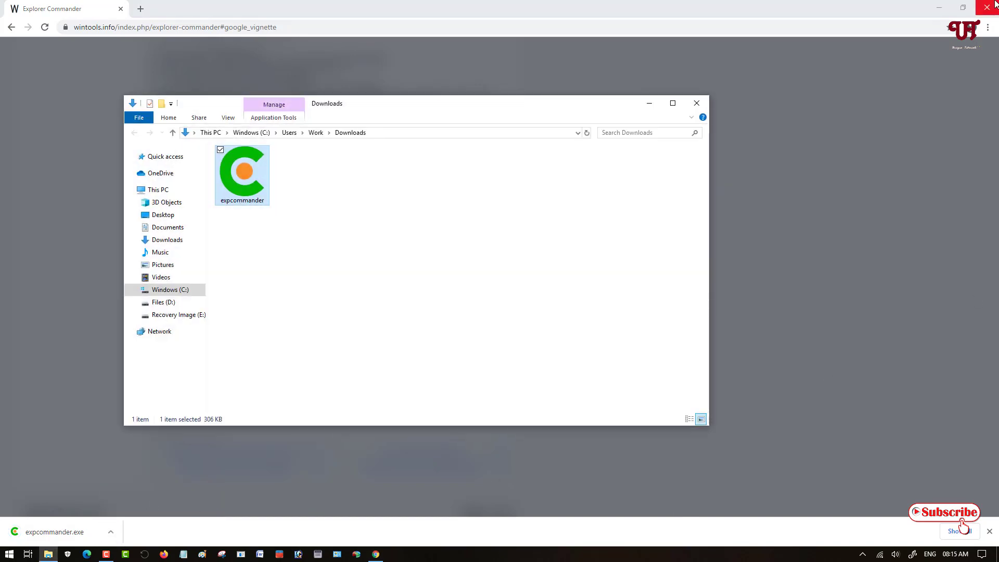
Close Chrome, centre the Downloads window, and run expcommander.
click(993, 10)
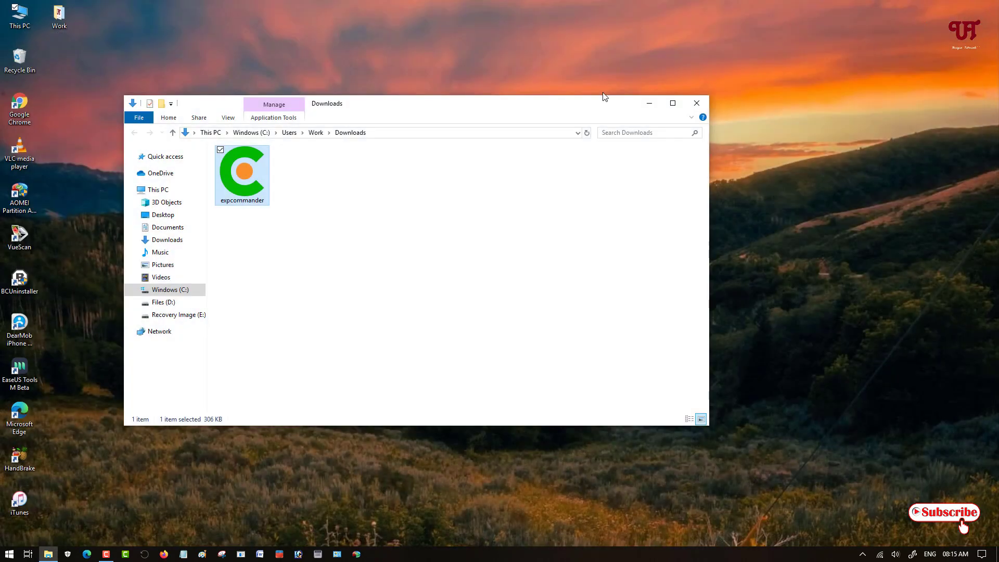
drag(570, 111, 699, 94)
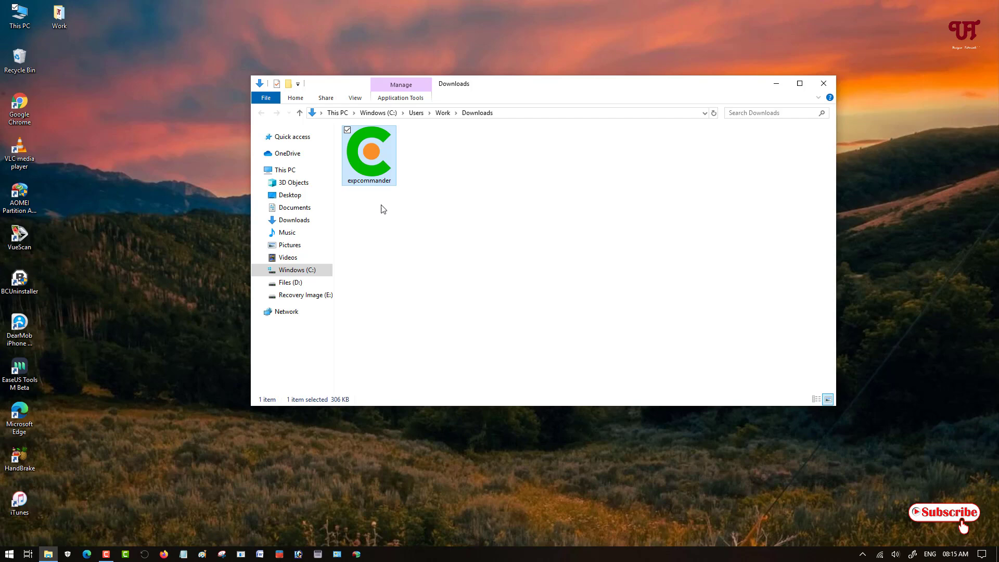
double_click(374, 177)
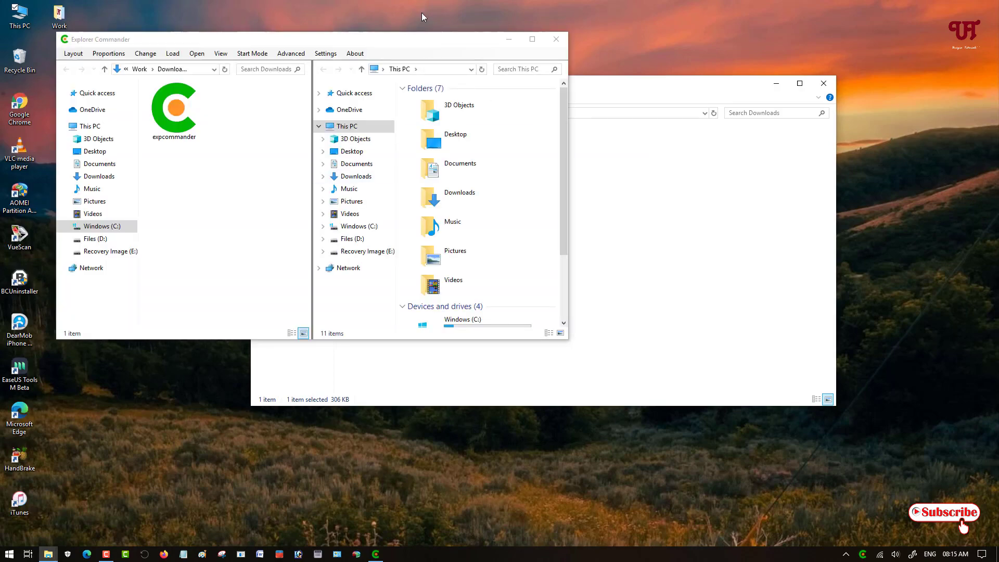
Maximize Explorer Commander and browse the left panel from Pictures to the empty Videos folder.
drag(408, 35, 593, 69)
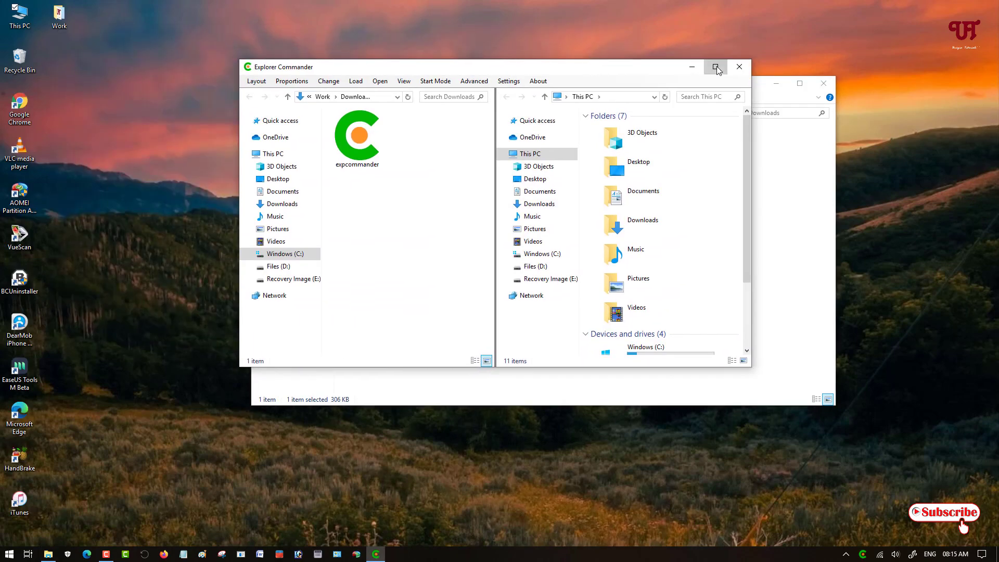
click(716, 69)
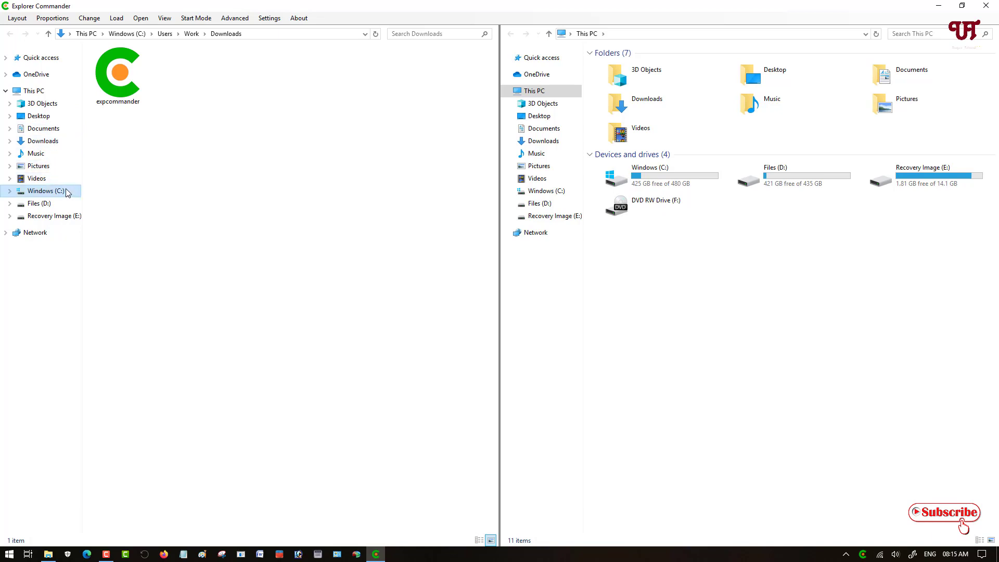
click(39, 169)
click(39, 182)
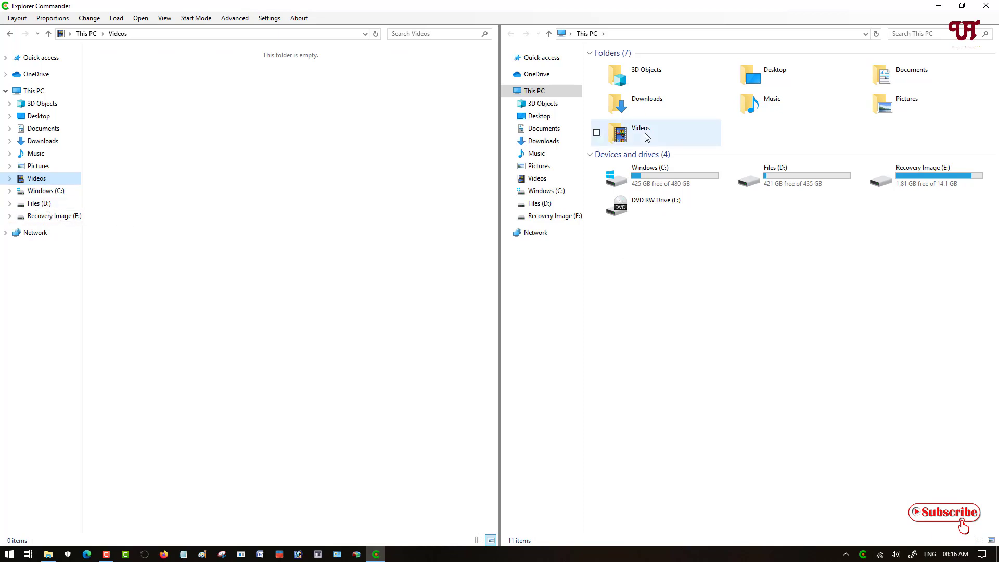
mouse_move(648, 133)
mouse_down()
mouse_move(265, 192)
mouse_move(343, 193)
mouse_move(641, 143)
mouse_up()
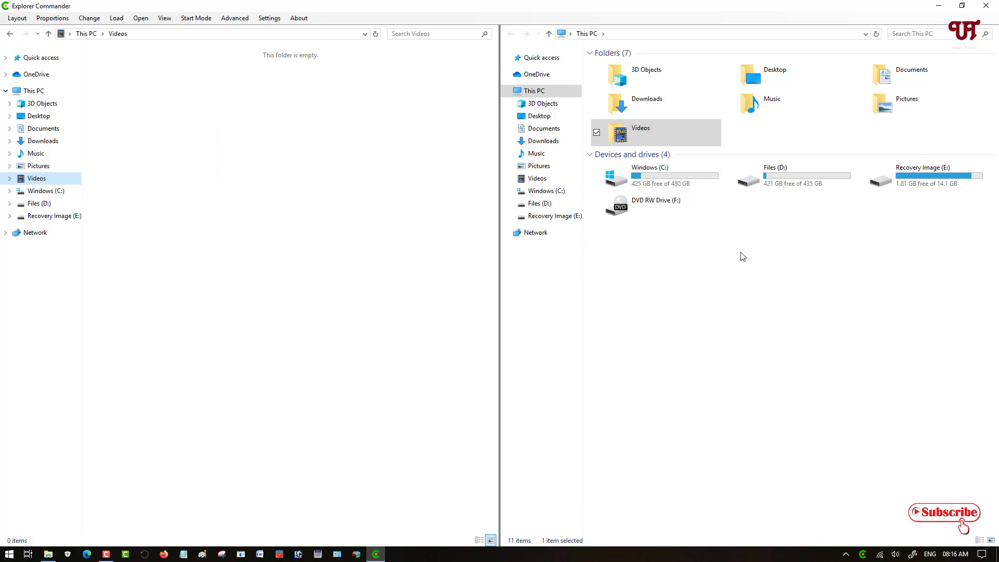
Switch Explorer Commander to Vertical, then Quad layout, then close it and the Downloads window.
click(16, 20)
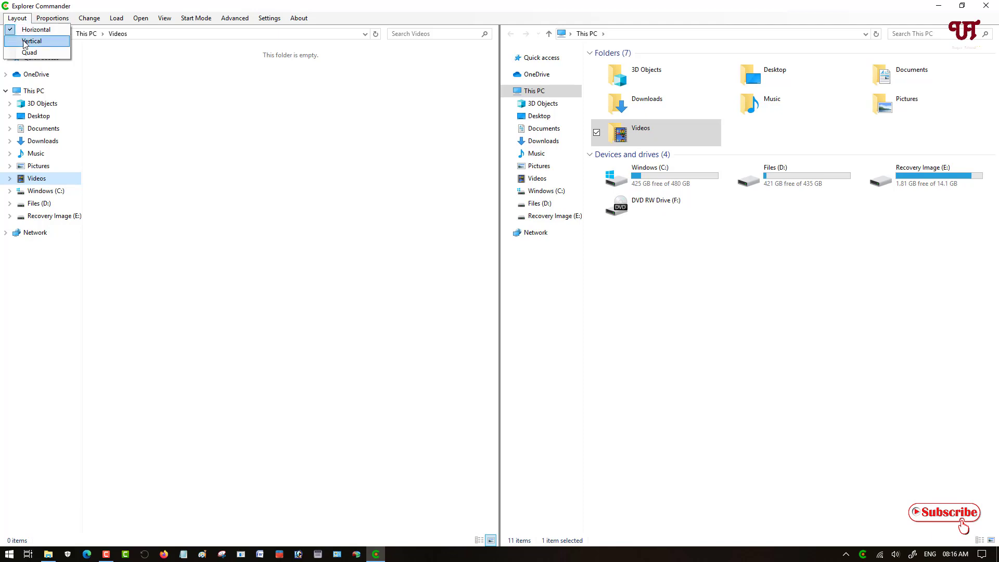
click(25, 41)
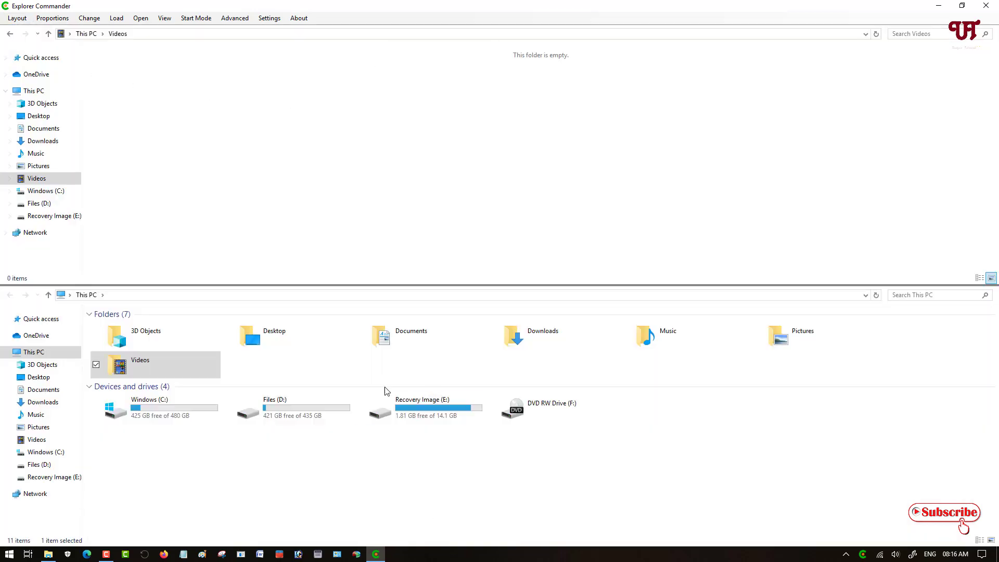
click(16, 19)
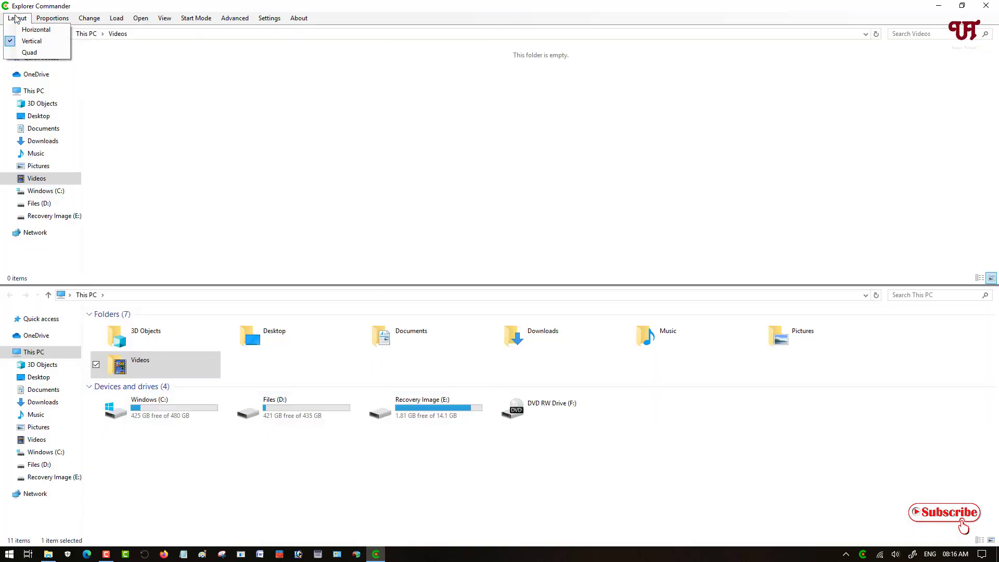
click(17, 53)
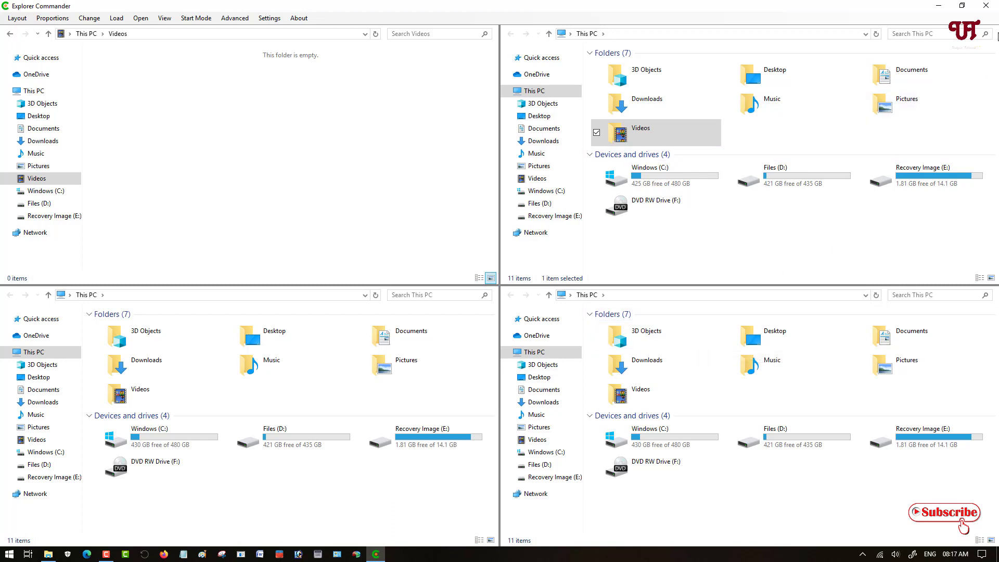
click(994, 5)
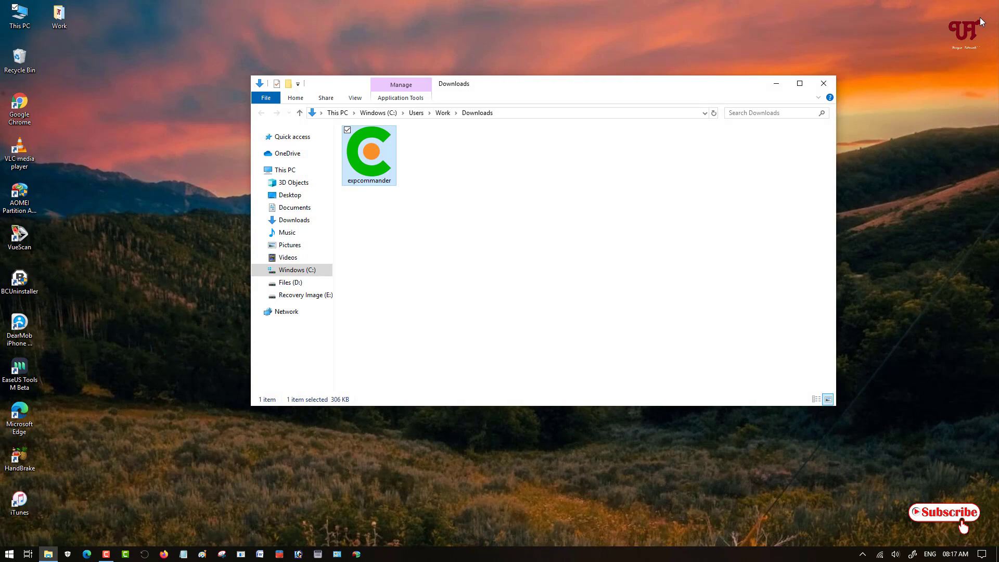
click(827, 84)
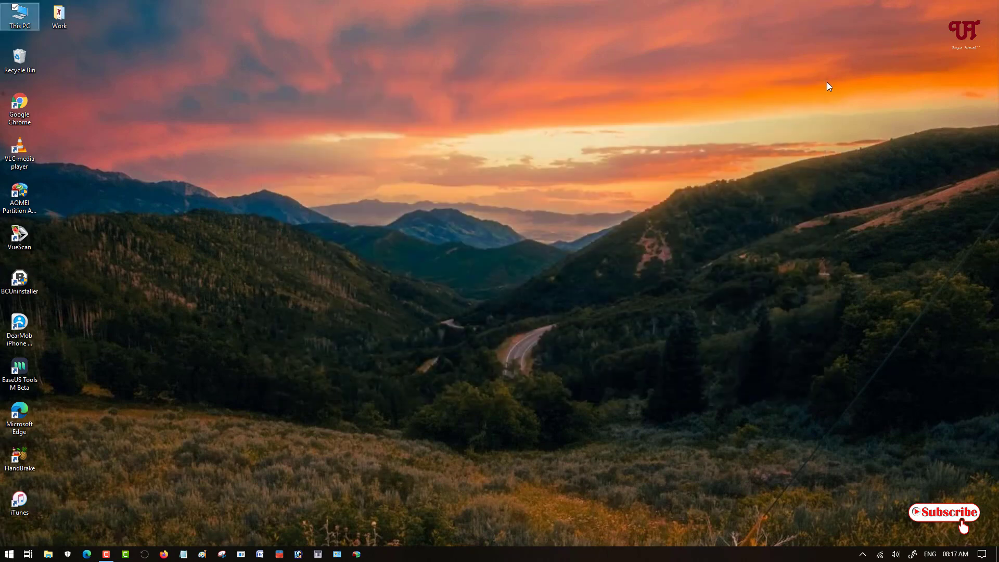